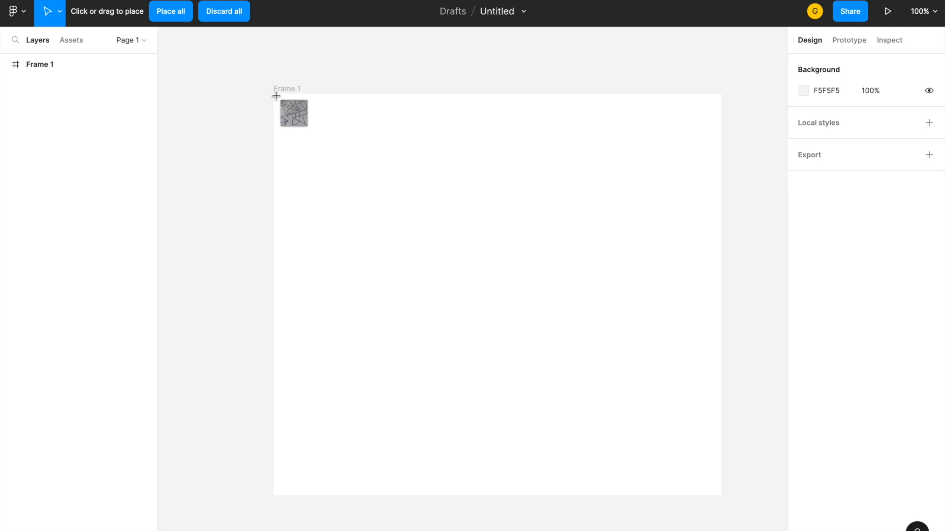
Step: Place the line-drawing image in the upper-left quarter of Frame 1, sized about 341 × 306
{"action": "left_click_drag", "start_coordinate": [275, 96], "coordinate": [566, 375]}
{"action": "mouse_move", "coordinate": [465, 285]}
{"action": "left_mouse_down"}
{"action": "mouse_move", "coordinate": [449, 276]}
{"action": "mouse_move", "coordinate": [470, 289]}
{"action": "mouse_move", "coordinate": [458, 283]}
{"action": "left_mouse_up"}
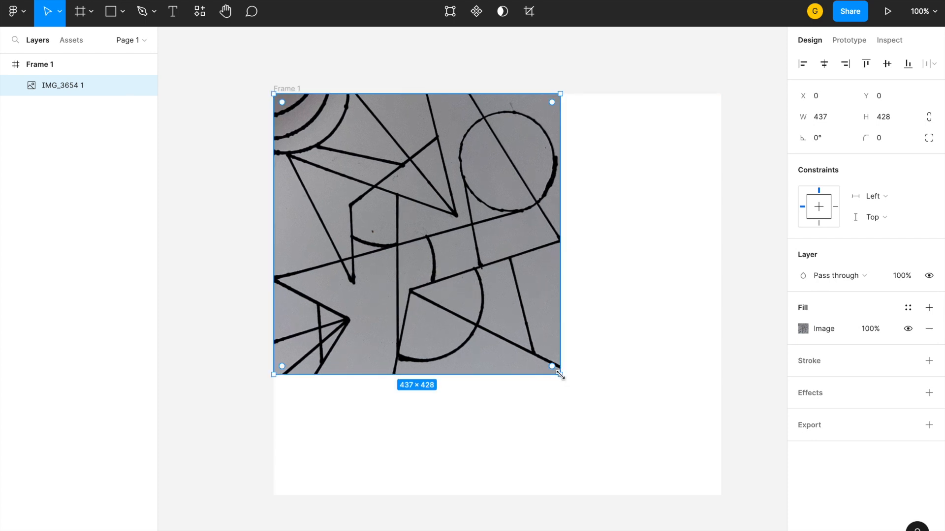
{"action": "left_click_drag", "start_coordinate": [560, 375], "coordinate": [495, 298]}
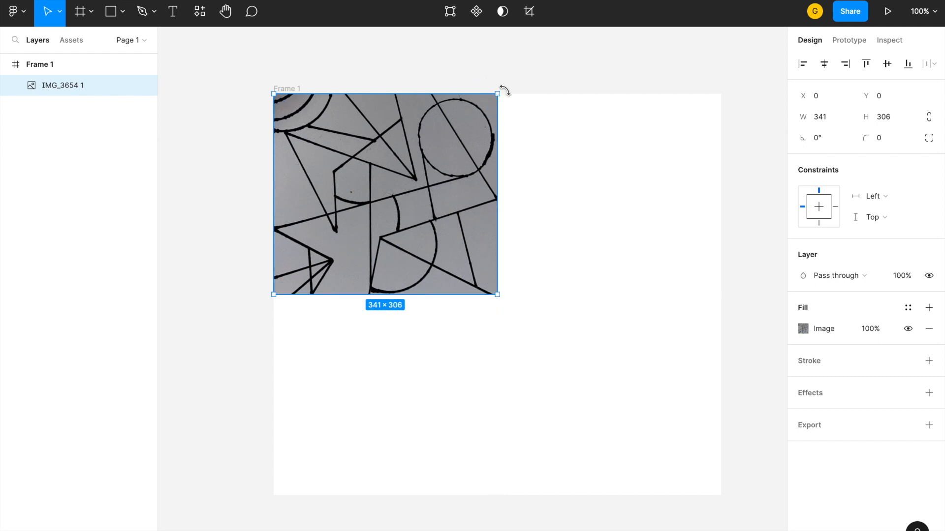
Step: Rotate the image about 90° and stretch it to fill the frame's upper-left quarter, about 323 × 341
{"action": "left_click_drag", "start_coordinate": [499, 80], "coordinate": [272, 66]}
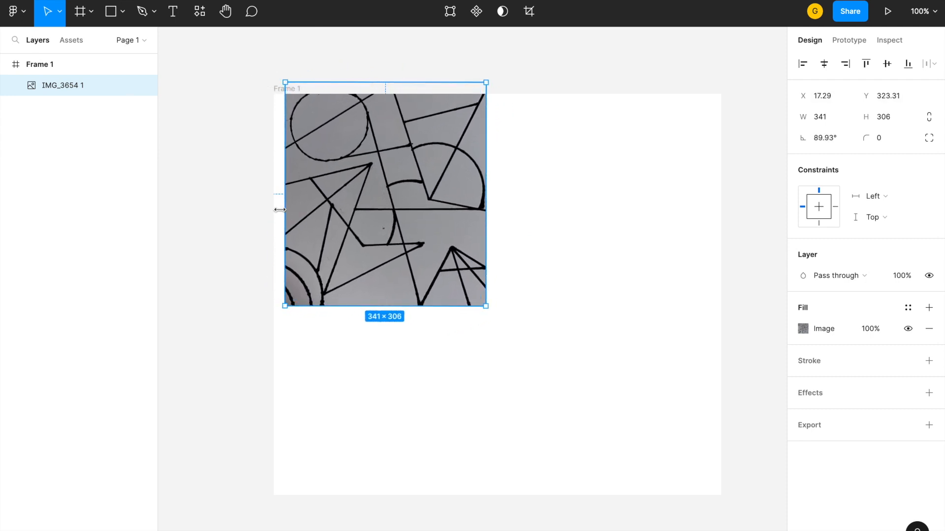
{"action": "left_click_drag", "start_coordinate": [280, 206], "coordinate": [269, 207]}
{"action": "mouse_move", "coordinate": [485, 306]}
{"action": "left_mouse_down"}
{"action": "mouse_move", "coordinate": [496, 308]}
{"action": "mouse_move", "coordinate": [498, 331]}
{"action": "mouse_move", "coordinate": [499, 295]}
{"action": "left_mouse_up"}
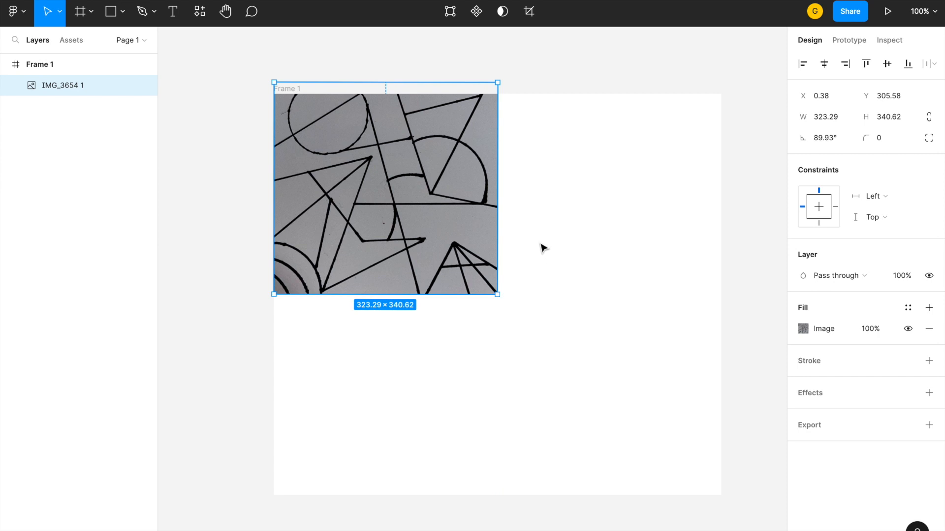
Step: Duplicate the image and place the copy, mirrored horizontally, in the frame's upper-right quarter
{"action": "key", "text": "ctrl+d"}
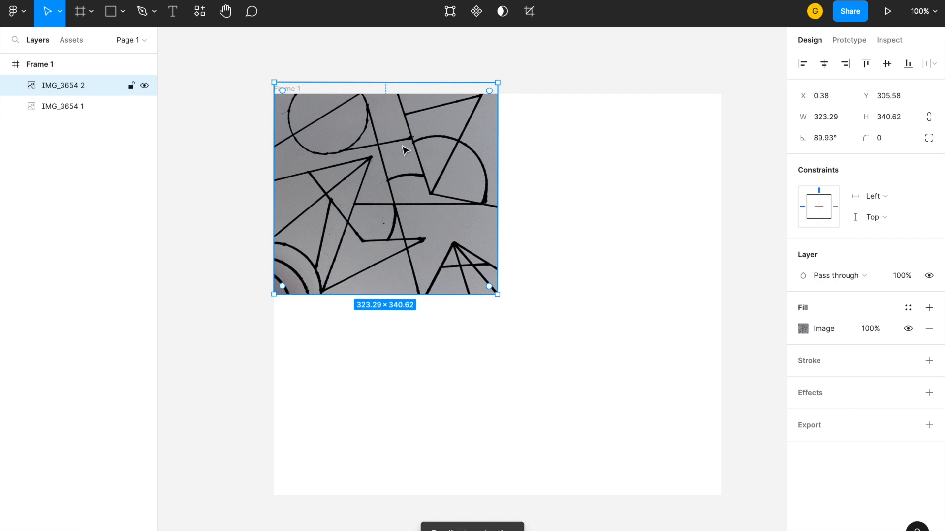
{"action": "left_click_drag", "start_coordinate": [396, 162], "coordinate": [612, 161]}
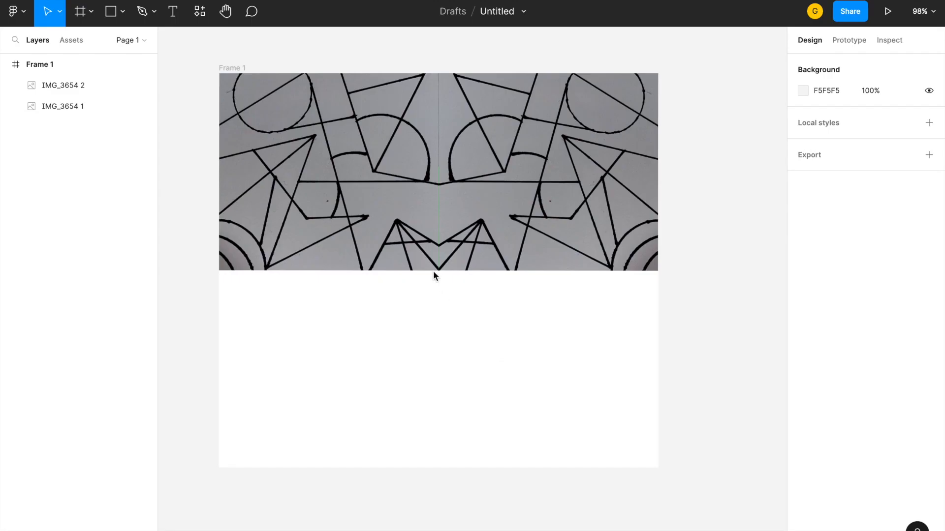
{"action": "left_click", "coordinate": [432, 266]}
Step: Copy the upper-left image and paste it into the frame's lower-left quarter, flush with the image above
{"action": "right_click", "coordinate": [306, 220]}
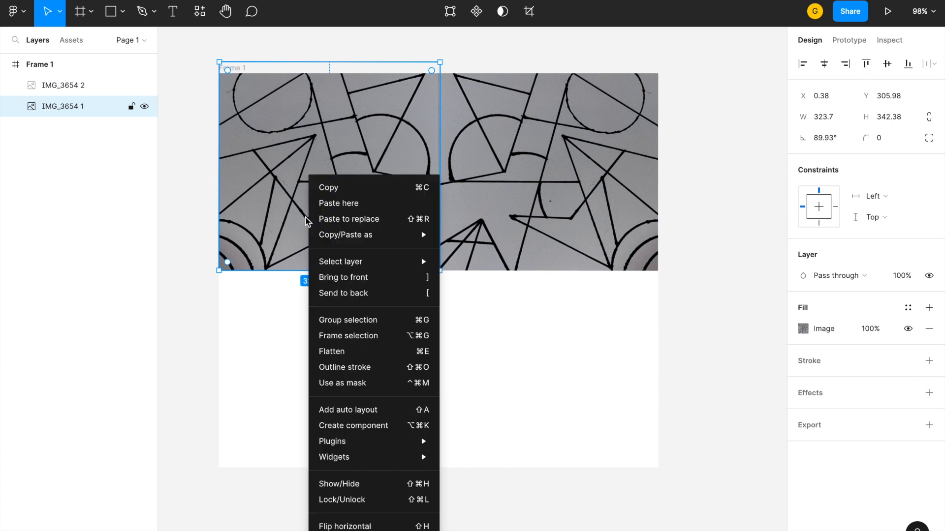
{"action": "left_click", "coordinate": [334, 190]}
{"action": "right_click", "coordinate": [296, 394]}
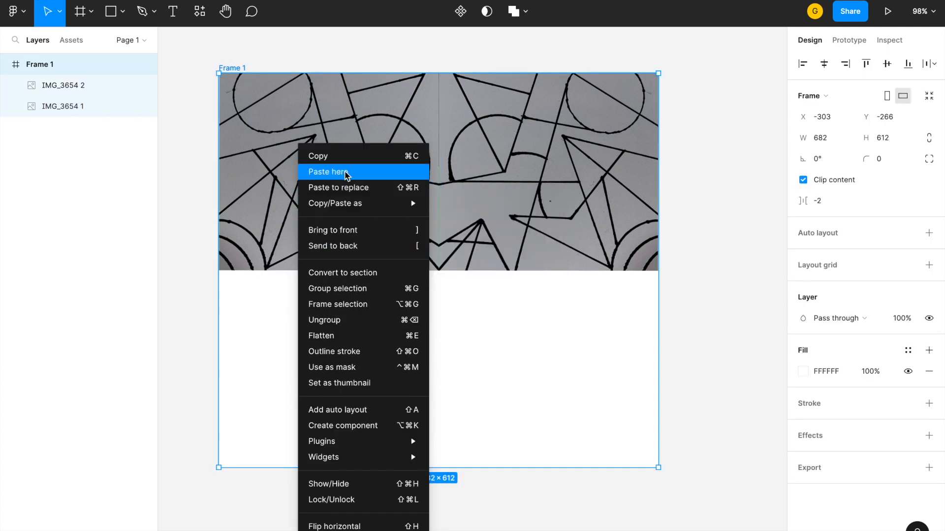
{"action": "left_click", "coordinate": [346, 172]}
{"action": "left_click_drag", "start_coordinate": [445, 264], "coordinate": [320, 364]}
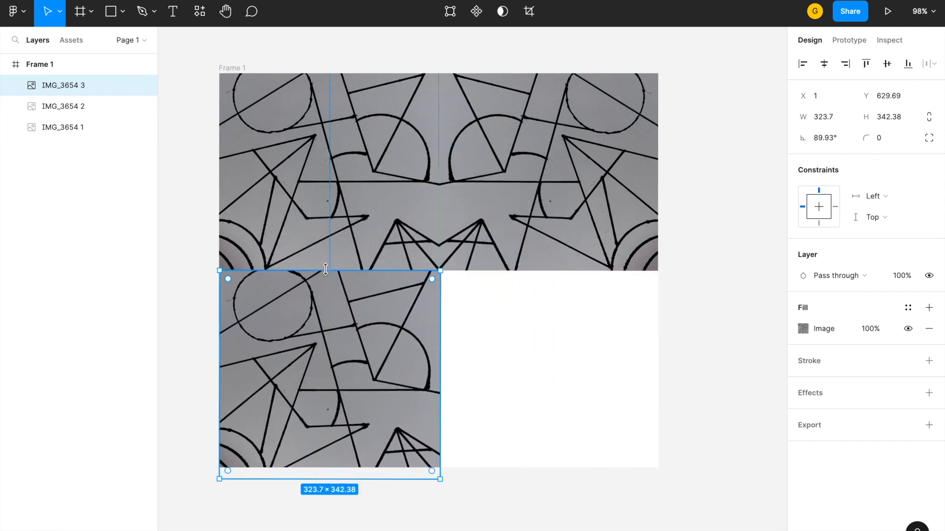
Step: Mirror the lower-left image vertically and align it directly beneath the upper-left image
{"action": "left_click_drag", "start_coordinate": [325, 269], "coordinate": [317, 489]}
{"action": "left_click_drag", "start_coordinate": [334, 437], "coordinate": [333, 238]}
{"action": "scroll", "coordinate": [479, 405], "scroll_direction": "up", "scroll_amount": 3}
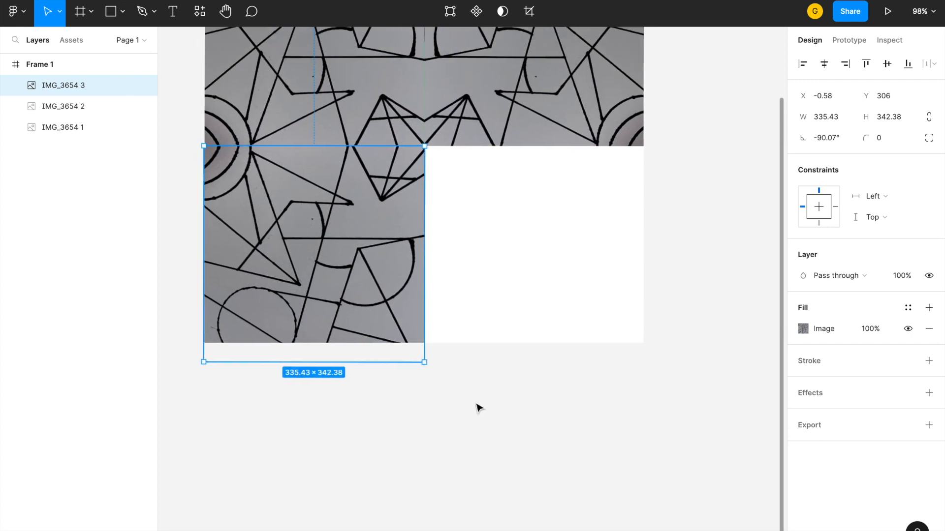
{"action": "left_click", "coordinate": [575, 459]}
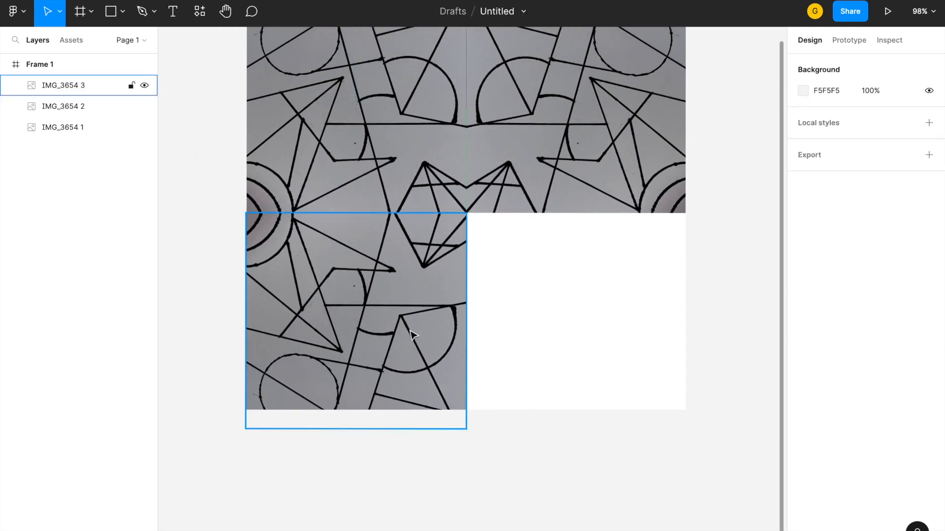
Step: Copy the lower-left image and paste it into the frame's empty lower-right quarter
{"action": "left_click", "coordinate": [315, 324]}
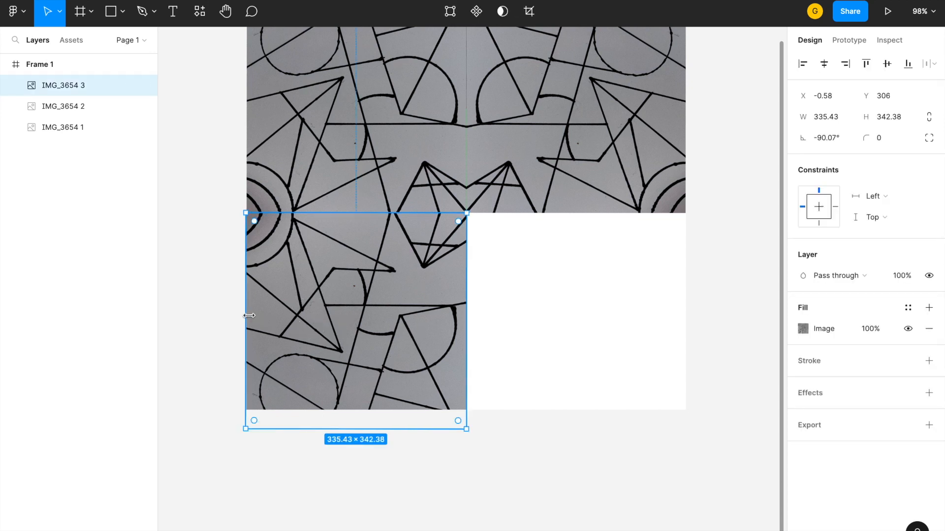
{"action": "right_click", "coordinate": [276, 314]}
{"action": "left_click", "coordinate": [327, 191]}
{"action": "right_click", "coordinate": [573, 324]}
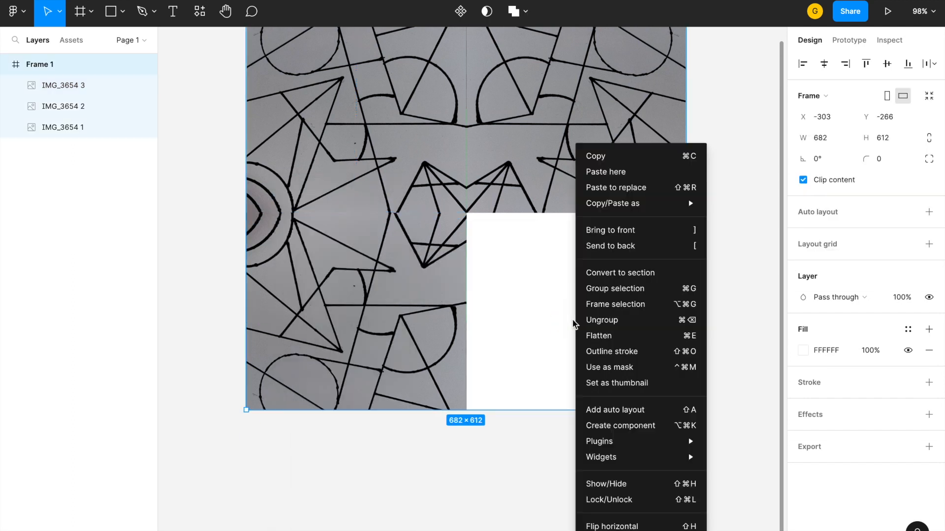
{"action": "left_click", "coordinate": [612, 177]}
{"action": "left_click_drag", "start_coordinate": [642, 391], "coordinate": [535, 286]}
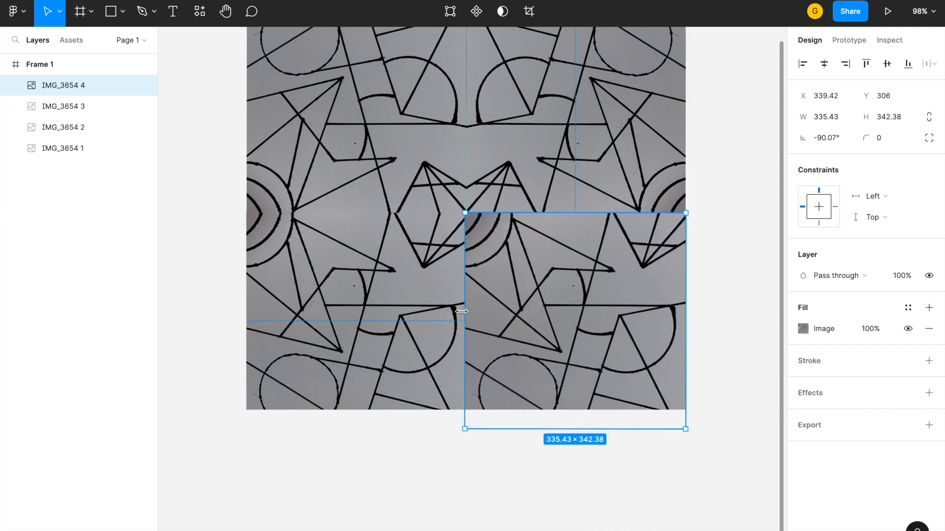
Step: Mirror the lower-right image horizontally and resize it to line up with the neighbouring images and the frame's right edge
{"action": "left_click_drag", "start_coordinate": [462, 311], "coordinate": [439, 337]}
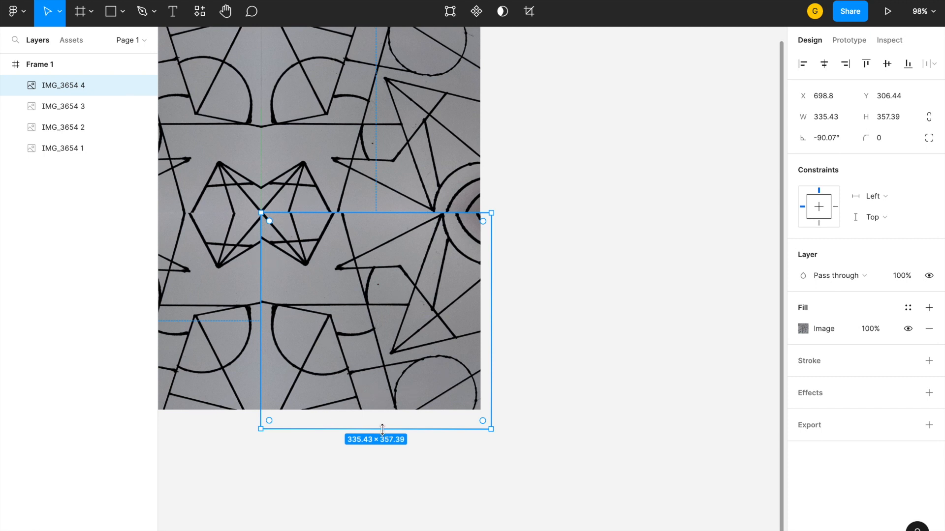
{"action": "mouse_move", "coordinate": [383, 429]}
{"action": "left_mouse_down"}
{"action": "mouse_move", "coordinate": [381, 420]}
{"action": "mouse_move", "coordinate": [384, 435]}
{"action": "left_mouse_up"}
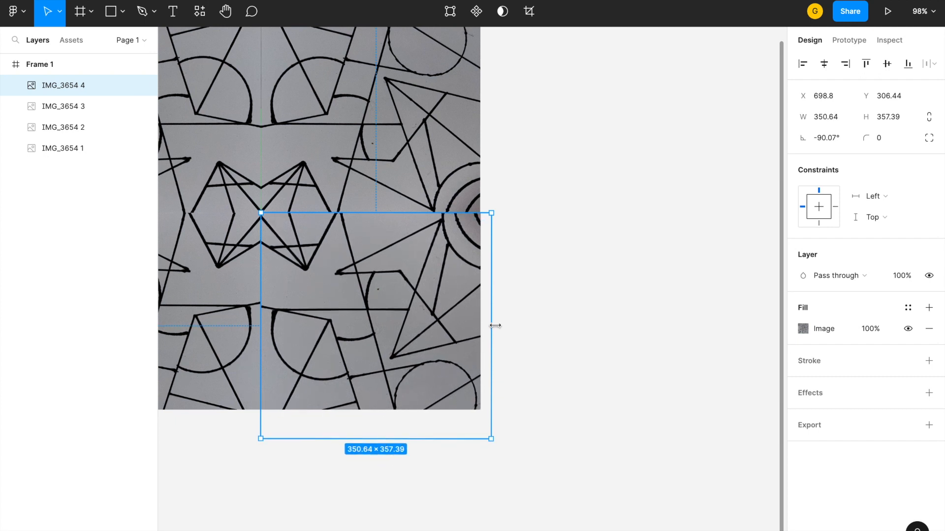
{"action": "left_click_drag", "start_coordinate": [496, 325], "coordinate": [478, 322]}
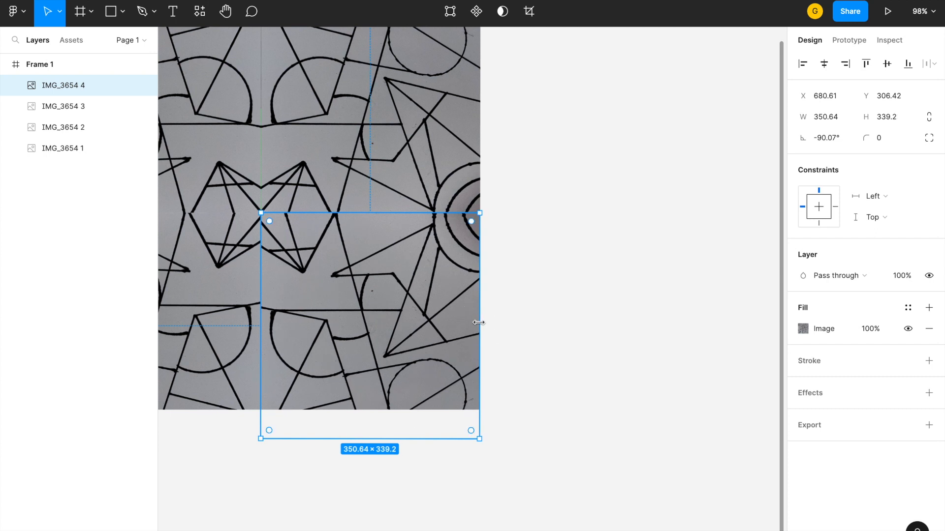
{"action": "left_click", "coordinate": [537, 319]}
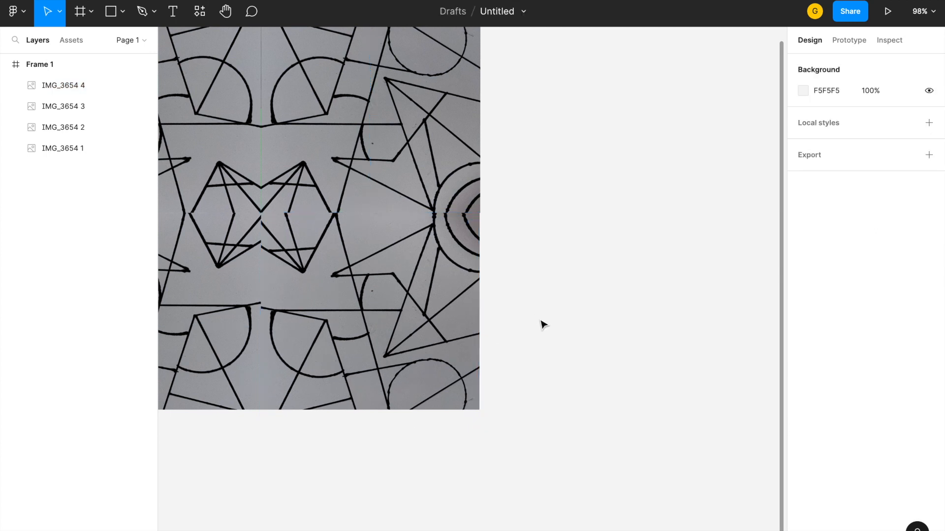
{"action": "scroll", "coordinate": [542, 324], "scroll_direction": "left", "scroll_amount": 5}
{"action": "scroll", "coordinate": [543, 325], "scroll_direction": "up", "scroll_amount": 2}
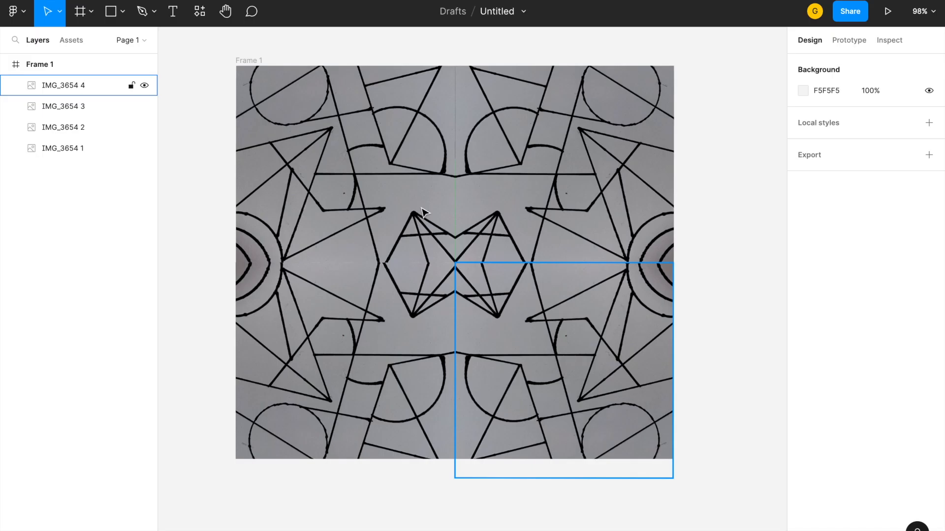
Step: Draw a circle about 611 × 611 with the Ellipse tool and centre it over the four images
{"action": "left_click", "coordinate": [394, 154]}
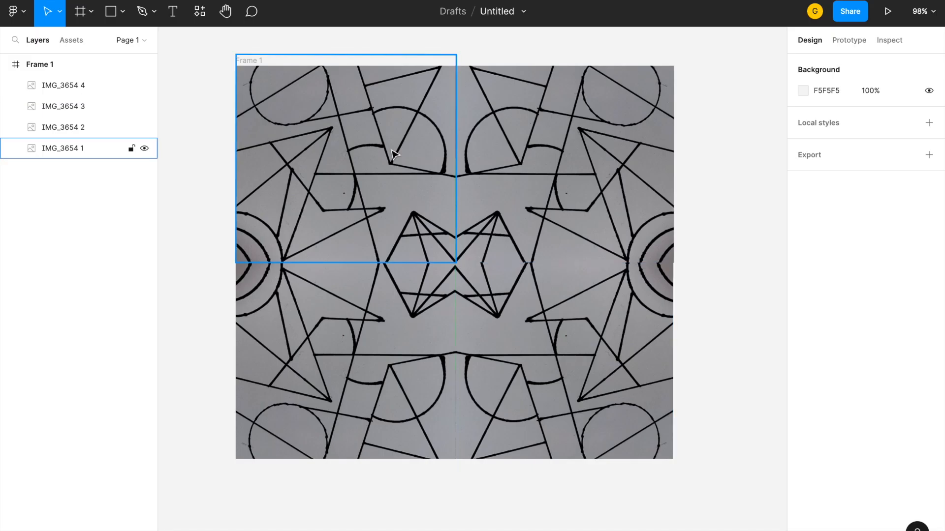
{"action": "left_click", "coordinate": [199, 33]}
{"action": "left_click", "coordinate": [123, 12]}
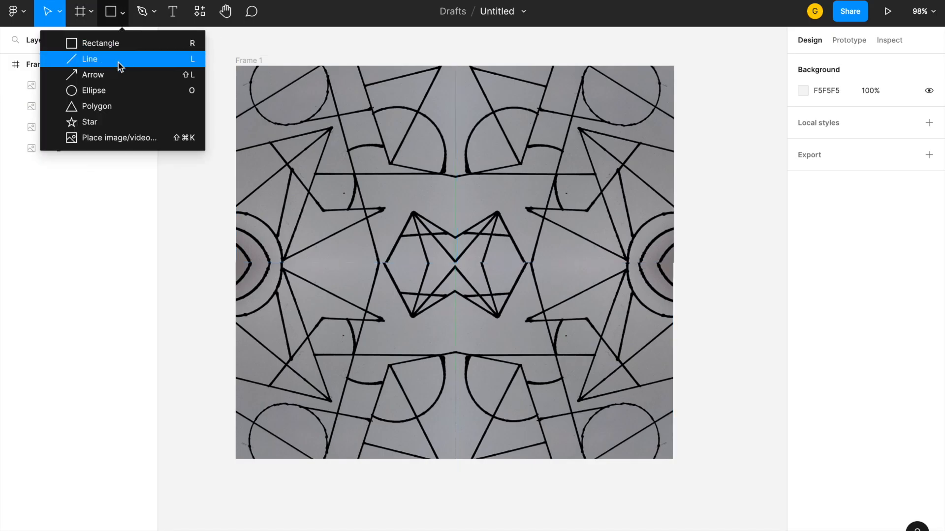
{"action": "left_click", "coordinate": [95, 93]}
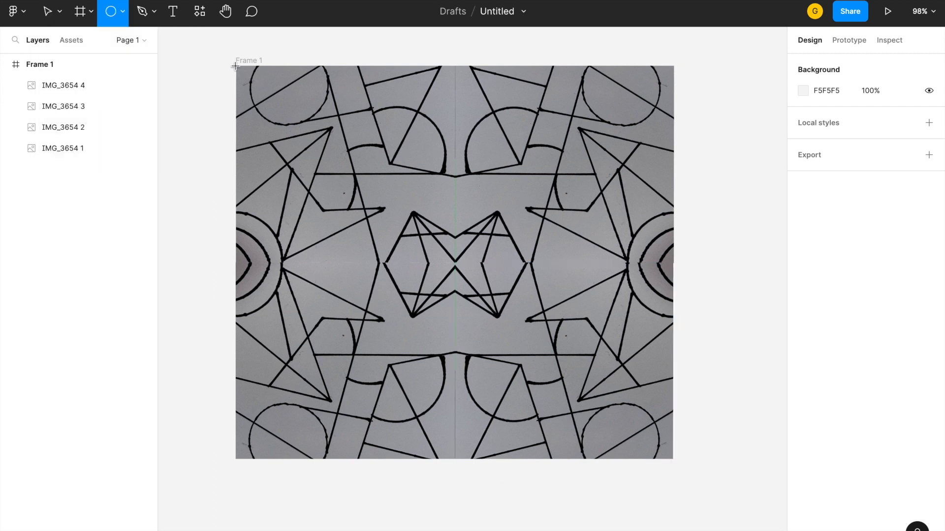
{"action": "left_click_drag", "start_coordinate": [236, 67], "coordinate": [628, 420]}
{"action": "left_click_drag", "start_coordinate": [435, 283], "coordinate": [455, 279]}
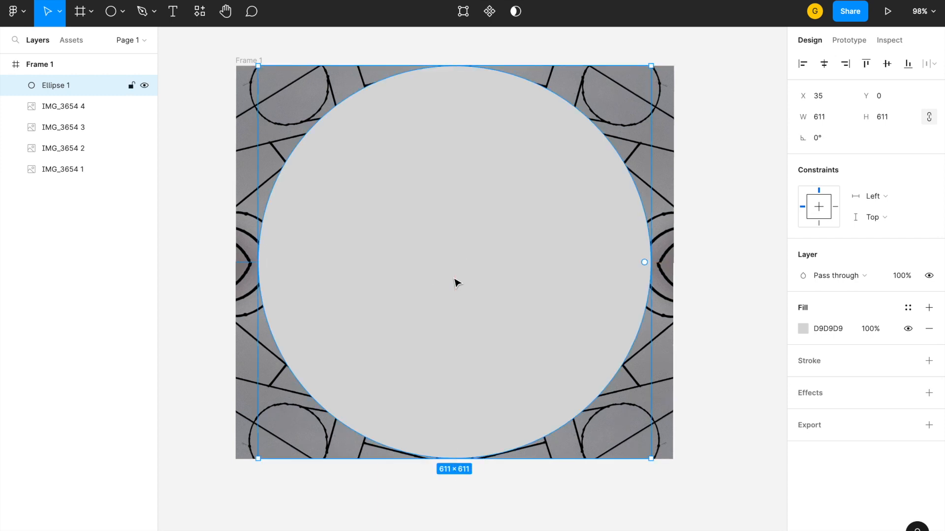
Step: Use the circle as a mask and move its layer beneath the four image layers to crop them
{"action": "right_click", "coordinate": [454, 278]}
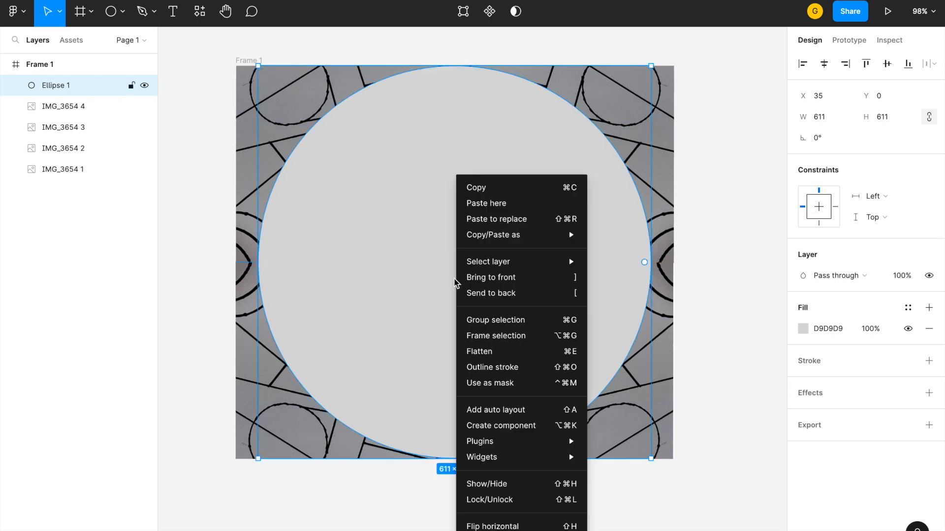
{"action": "left_click", "coordinate": [488, 383]}
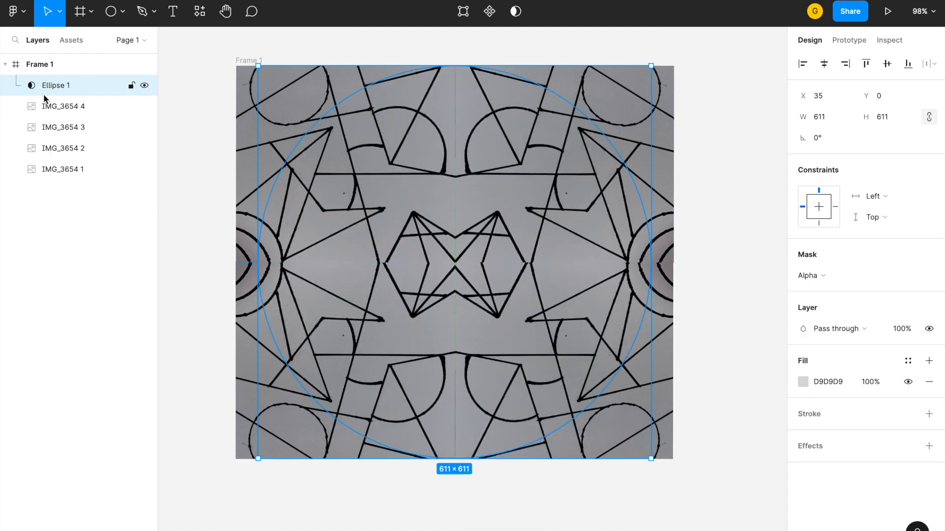
{"action": "left_click_drag", "start_coordinate": [44, 88], "coordinate": [56, 182]}
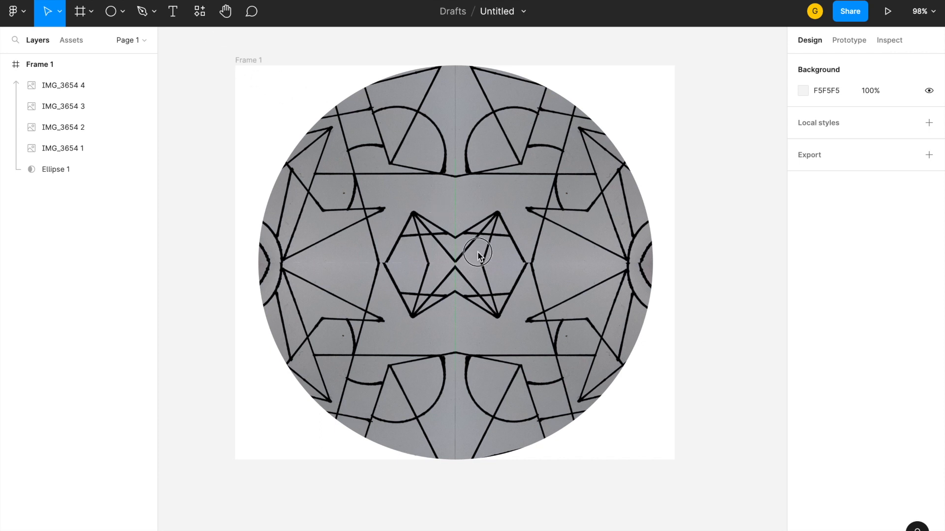
Step: Select Frame 1, add an export setting in PDF format, and export the frame
{"action": "left_click", "coordinate": [653, 436]}
{"action": "left_click", "coordinate": [293, 162]}
{"action": "key", "text": "Escape"}
{"action": "left_click_drag", "start_coordinate": [224, 56], "coordinate": [693, 488]}
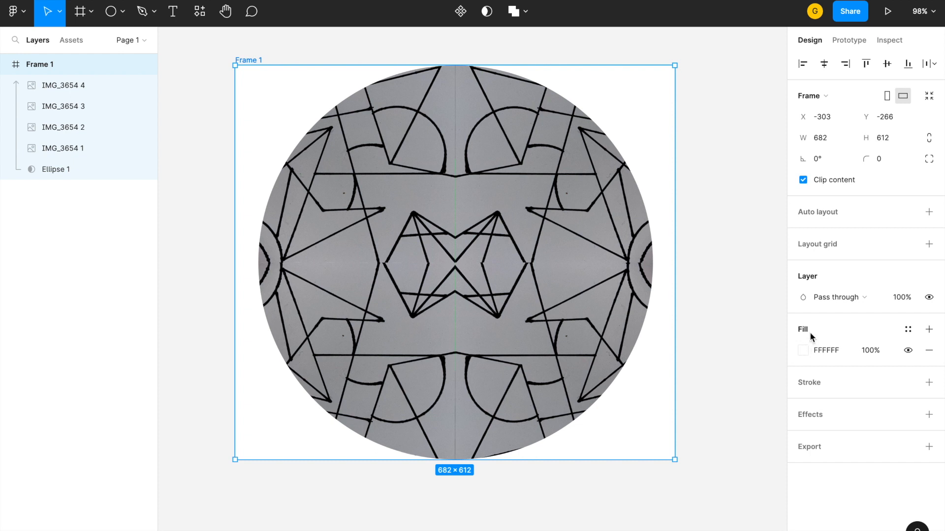
{"action": "left_click", "coordinate": [819, 449]}
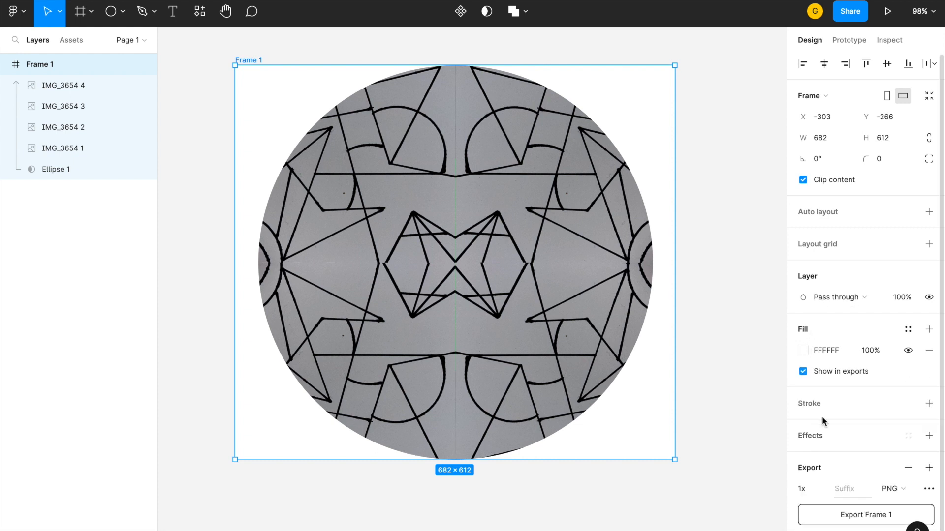
{"action": "left_click", "coordinate": [892, 490]}
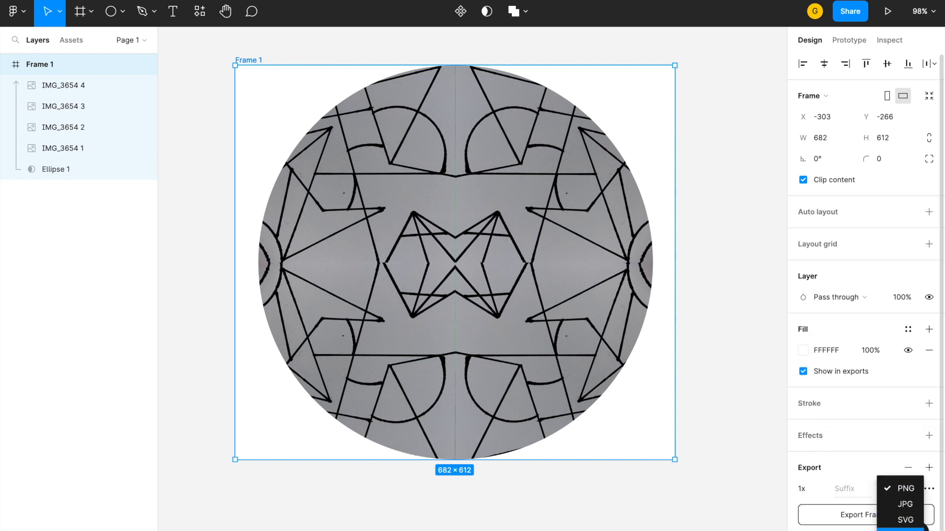
{"action": "left_click", "coordinate": [898, 529]}
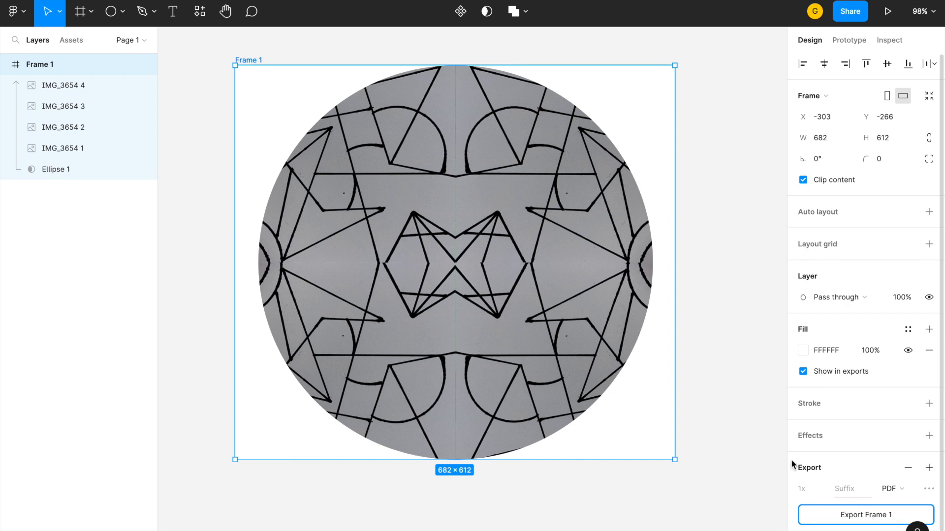
{"action": "left_click", "coordinate": [846, 514]}
{"action": "left_click", "coordinate": [708, 394]}
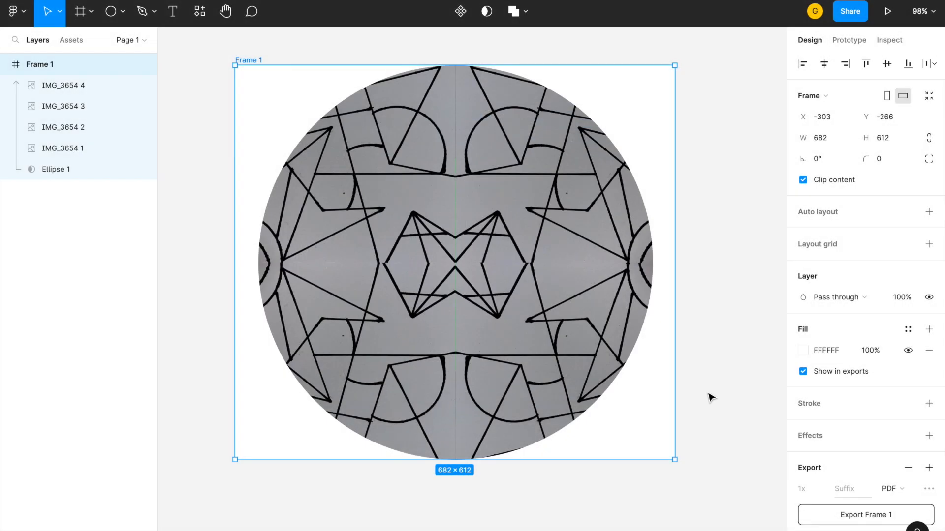